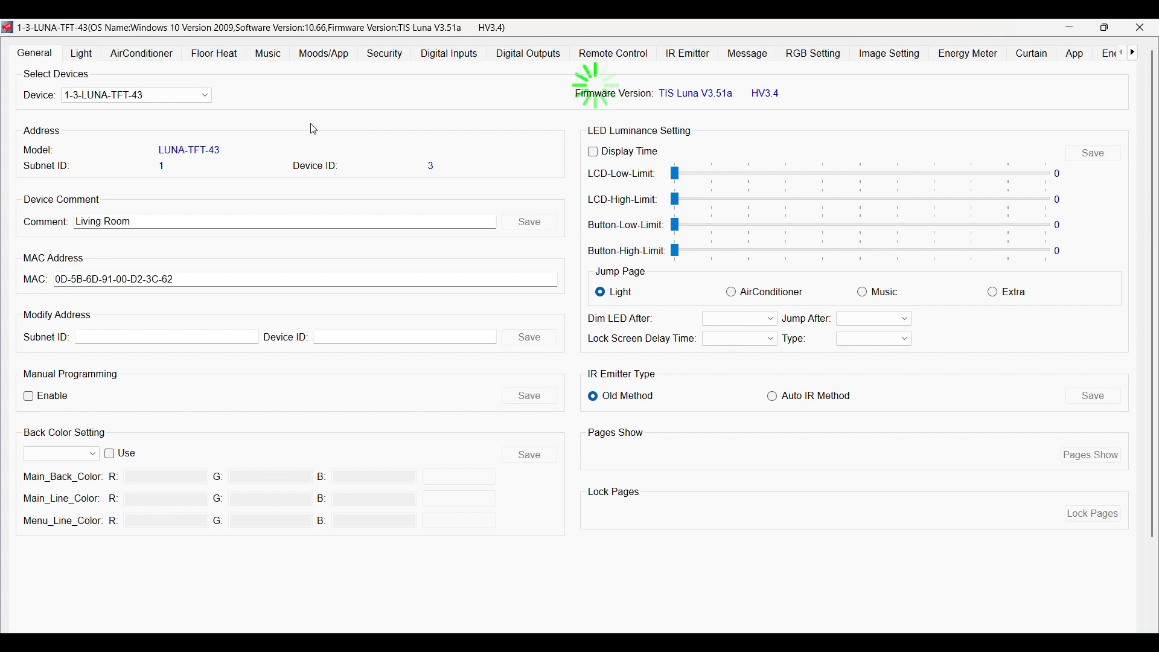
Open the command editor for the Living Spot key on page P1 of the light settings.
left_click(81, 55)
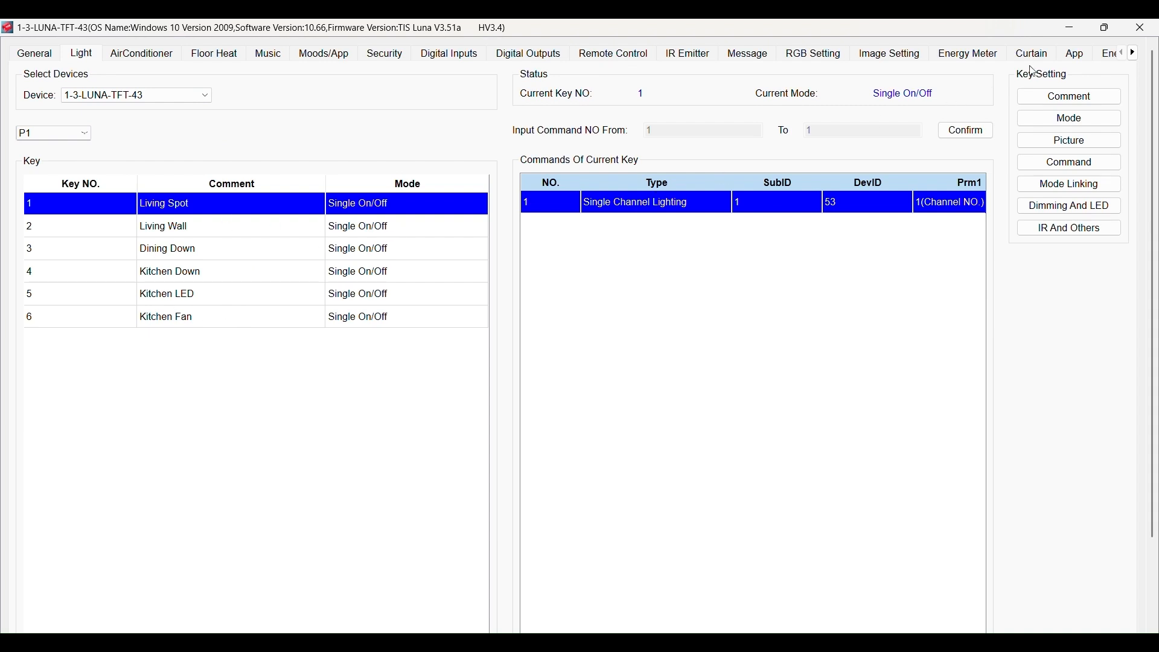
left_click(388, 254)
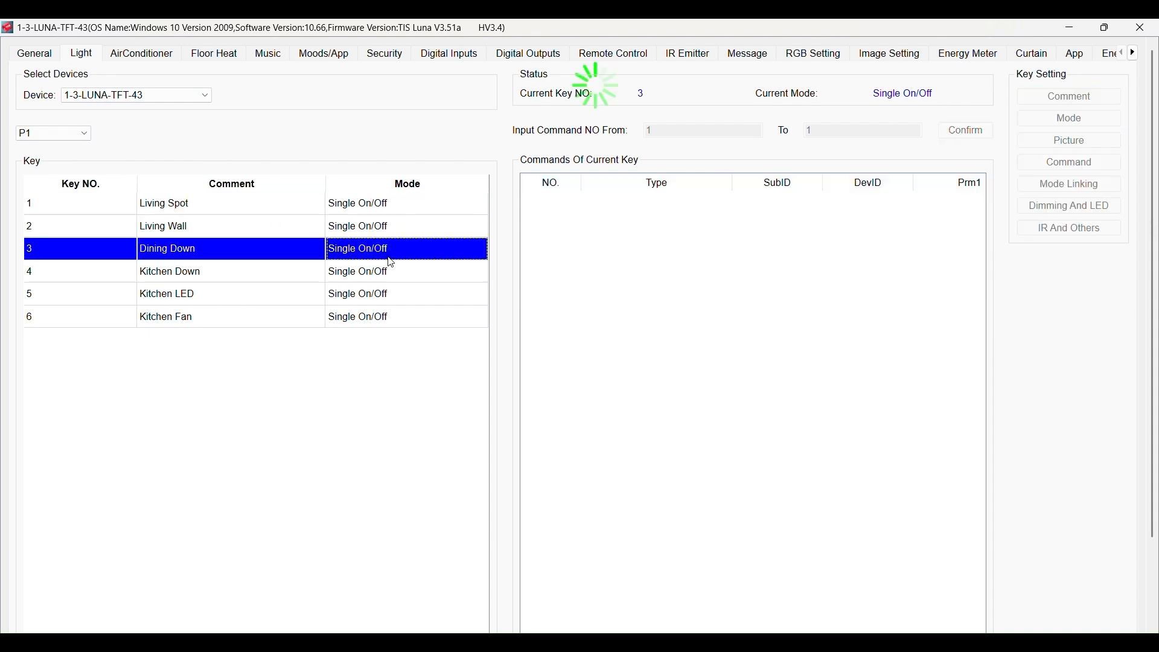
left_click(369, 206)
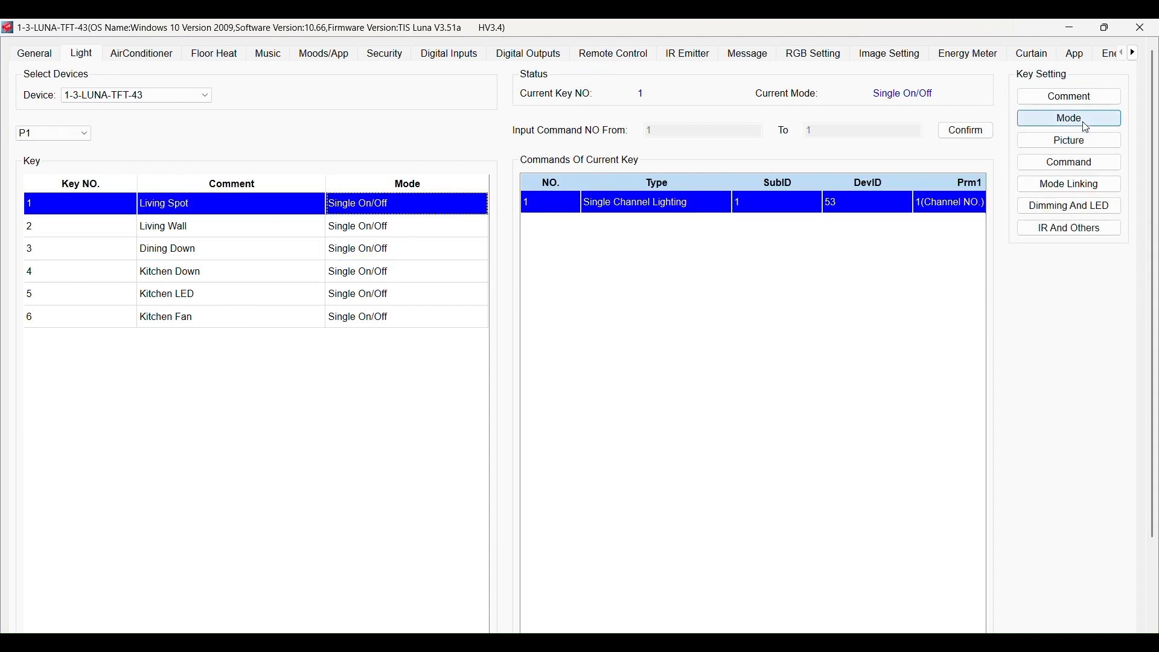
left_click(1076, 167)
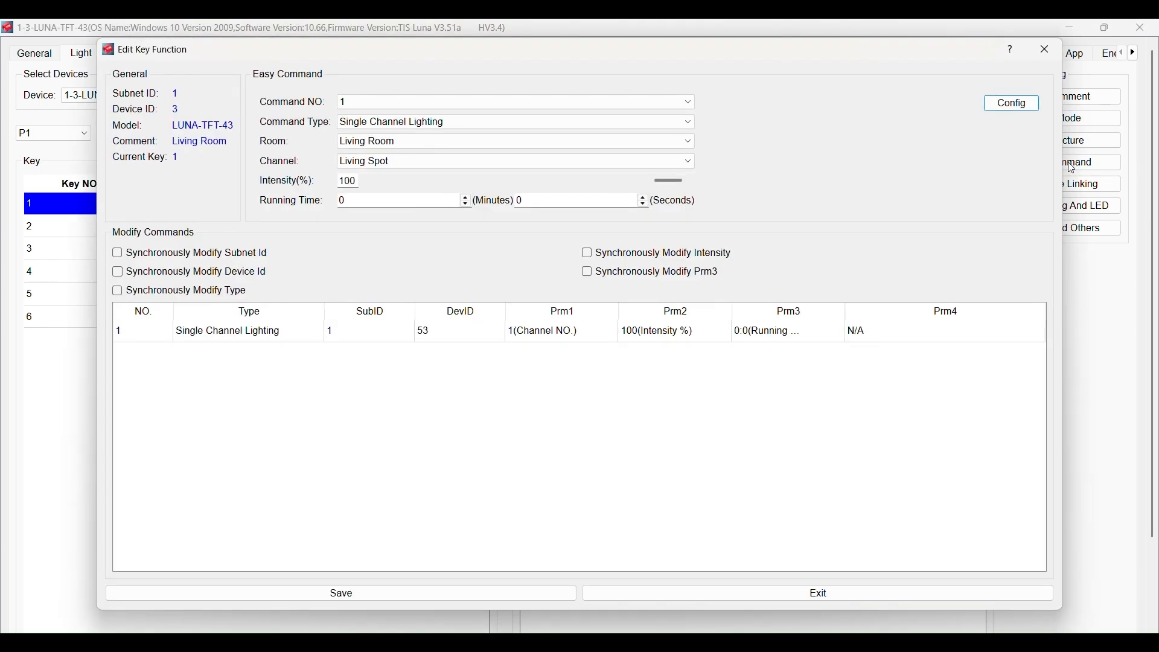
Configure command 1 as Single Channel Lighting for the Living Spot channel in the Living Room.
left_click(480, 119)
left_click(479, 119)
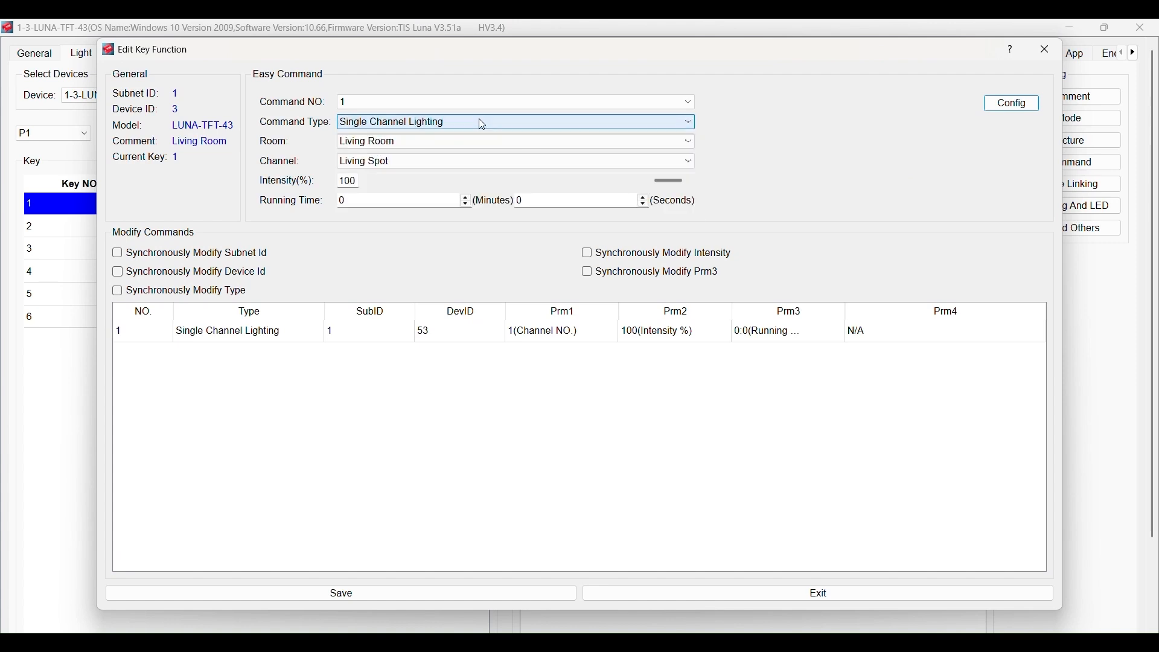
left_click(456, 144)
left_click(435, 165)
left_click(419, 144)
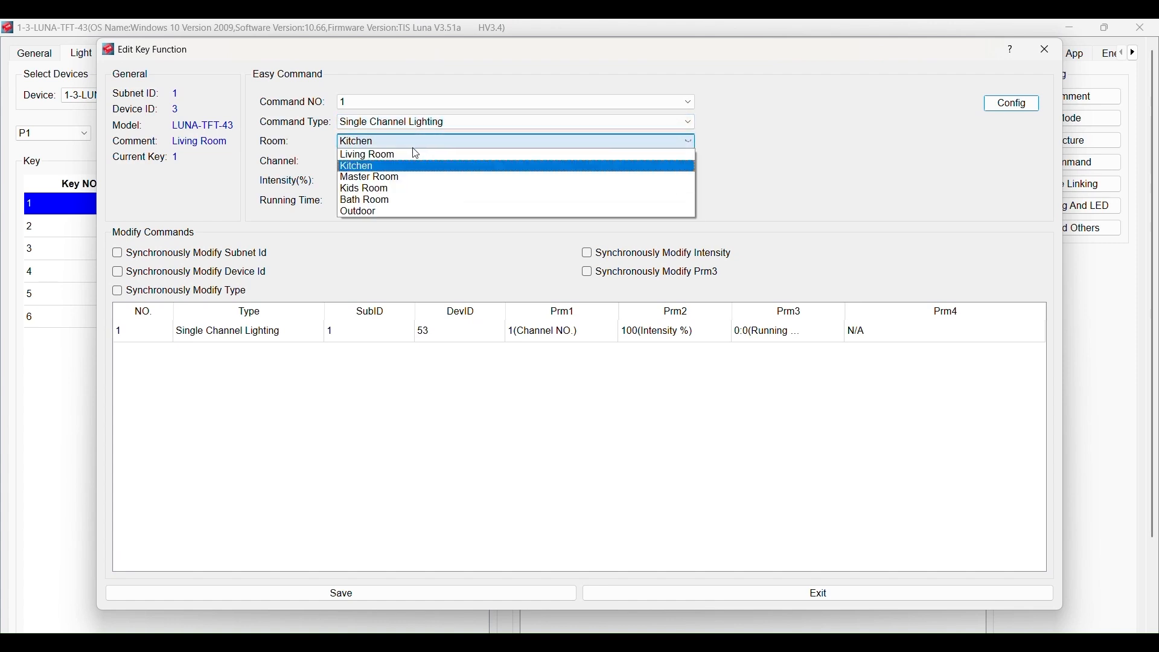
left_click(416, 144)
left_click(383, 145)
left_click(416, 155)
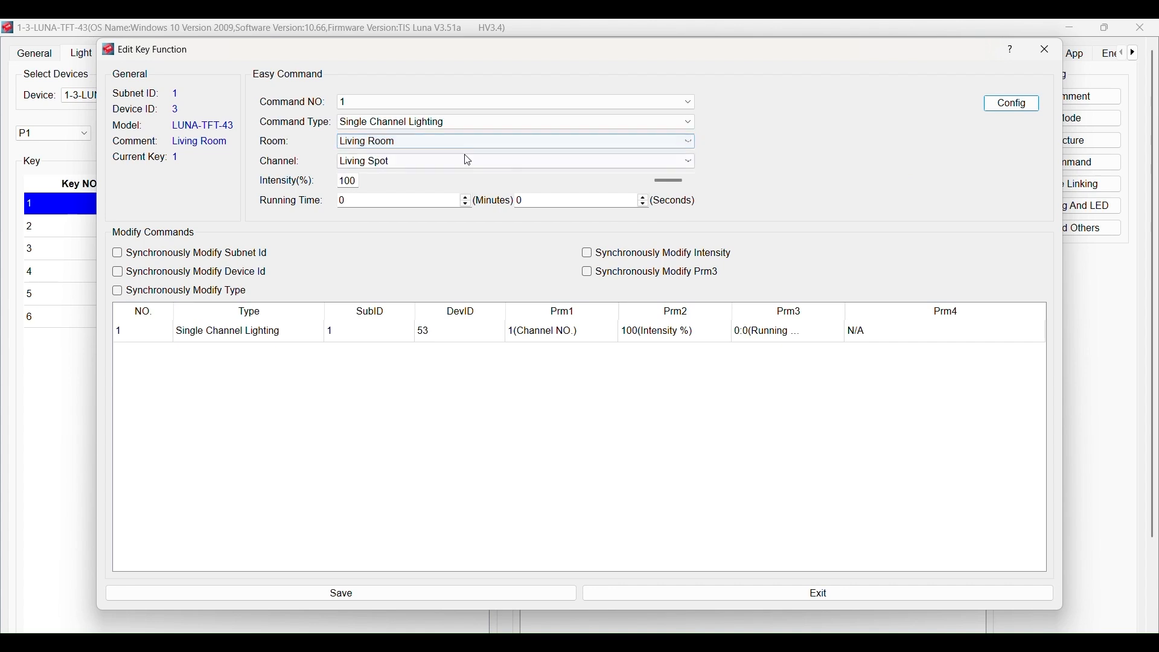
left_click(469, 160)
left_click(475, 181)
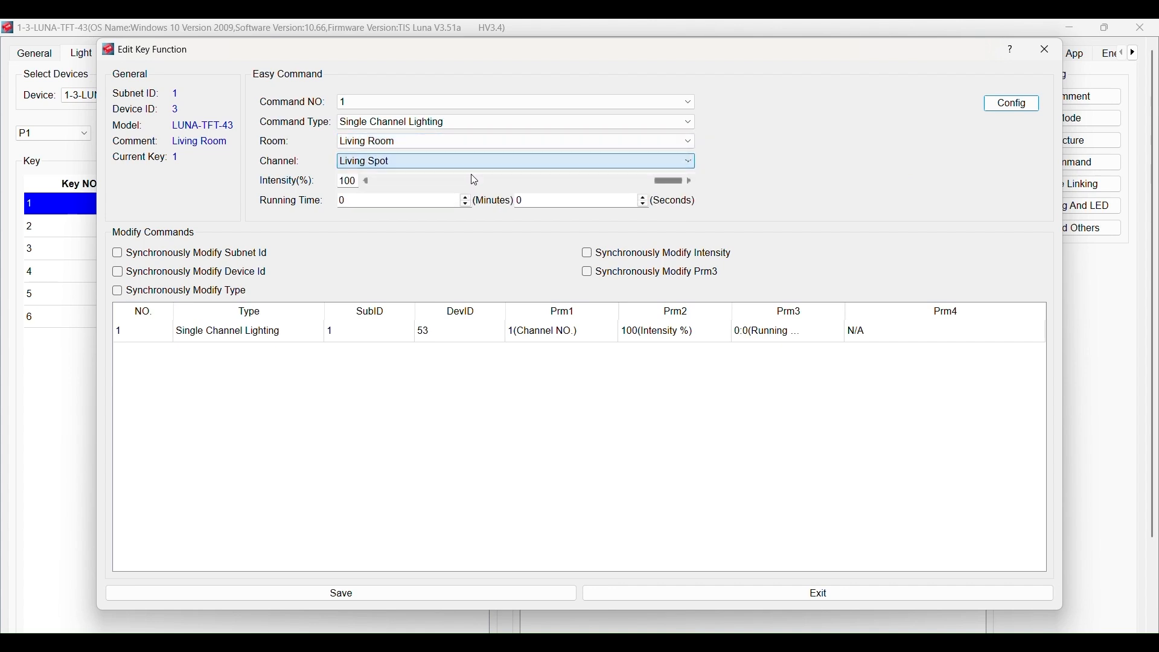
Set the Living Spot command to full intensity, adjust its running time, and save the key function.
left_click(367, 182)
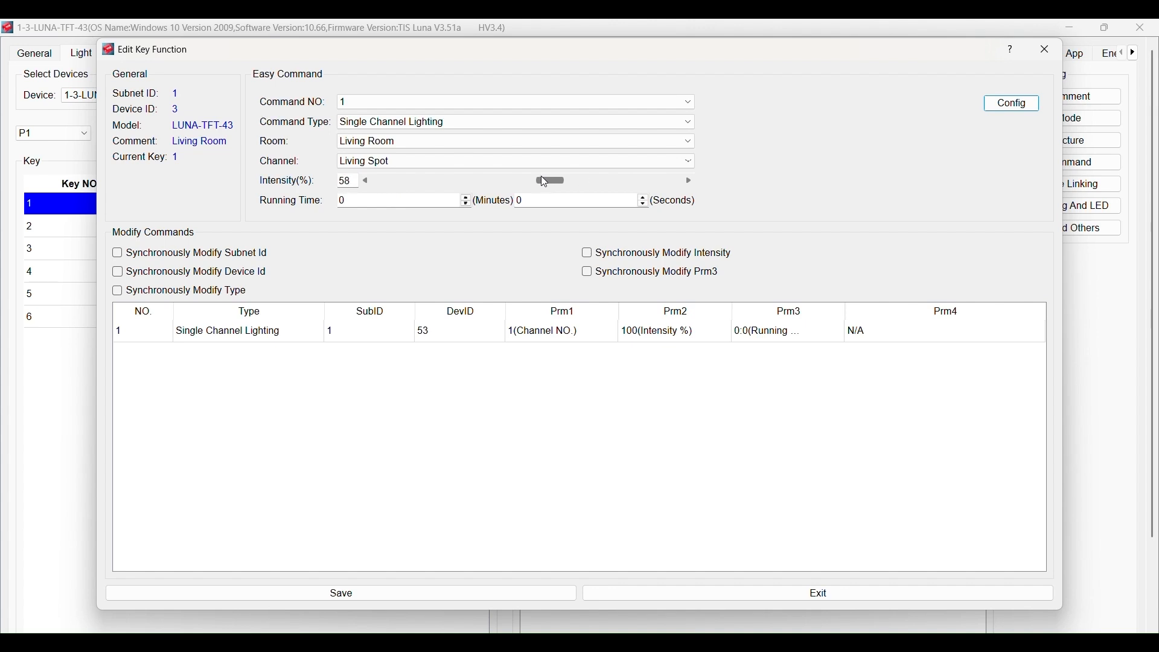
left_click_drag(484, 178, 581, 190)
left_click_drag(585, 185, 678, 188)
left_click(416, 205)
type("5")
type("00")
left_click(993, 104)
left_click(370, 593)
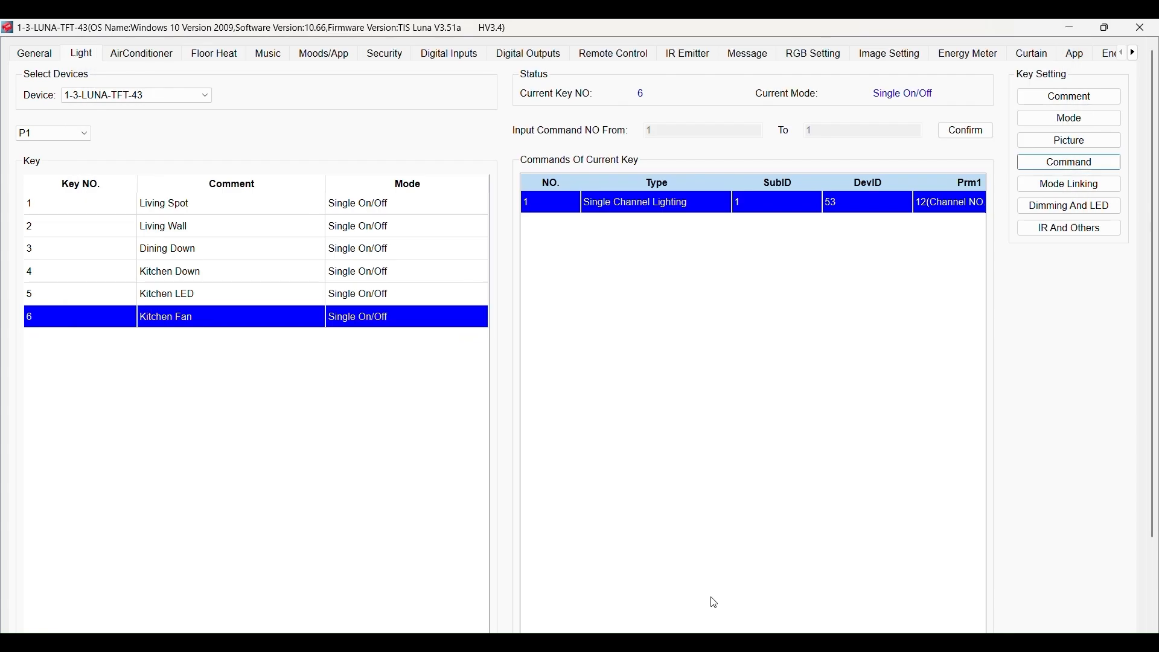
Open the dimming and LED settings and switch key 1's dimming status to Disable and back to Enable.
left_click(72, 133)
left_click(73, 157)
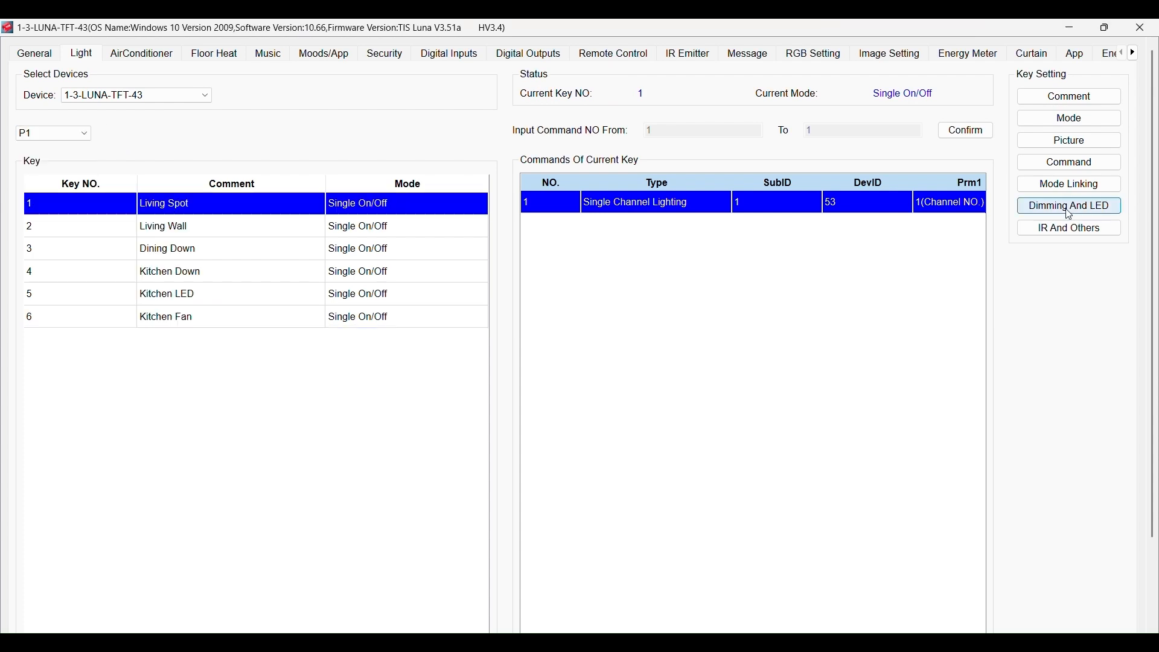
left_click(1069, 206)
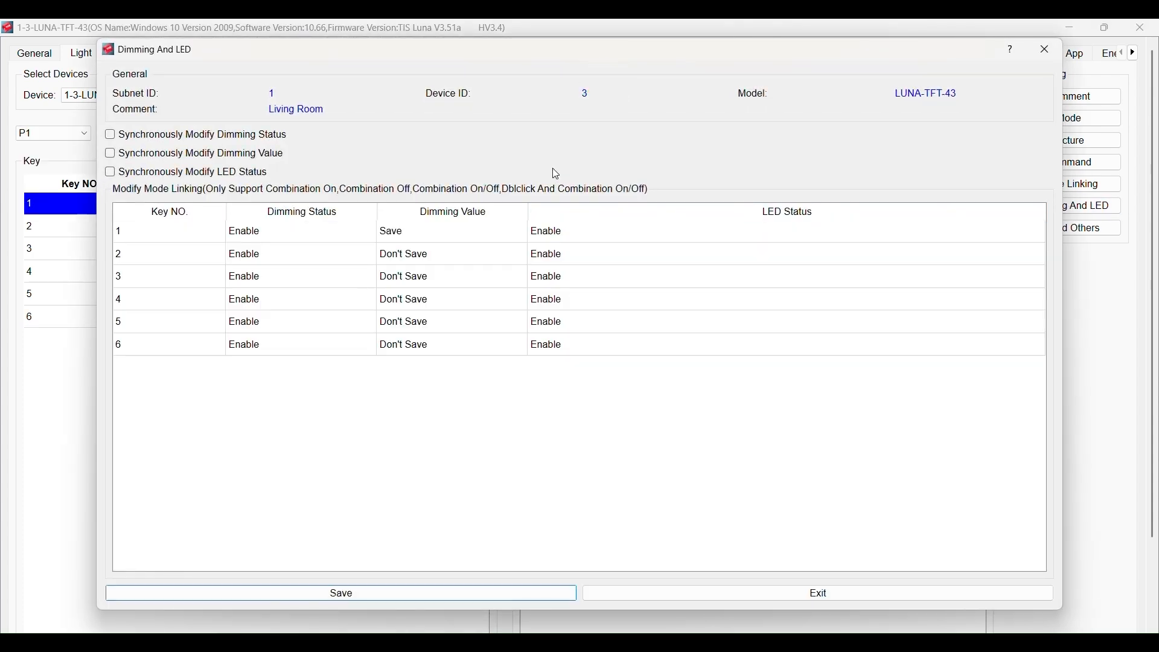
left_click(305, 235)
left_click(307, 235)
left_click(292, 248)
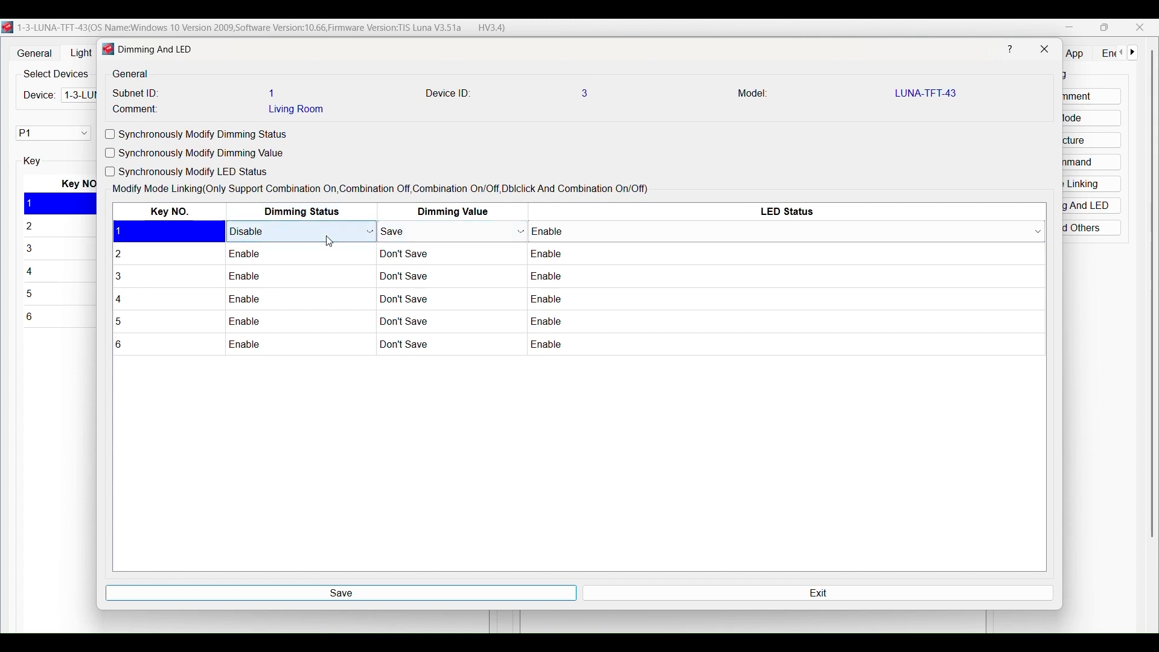
left_click(326, 236)
left_click(285, 255)
Switch key 1's dimming value to Don't Save and back to Save, and close the dimming settings.
left_click(464, 234)
left_click(446, 249)
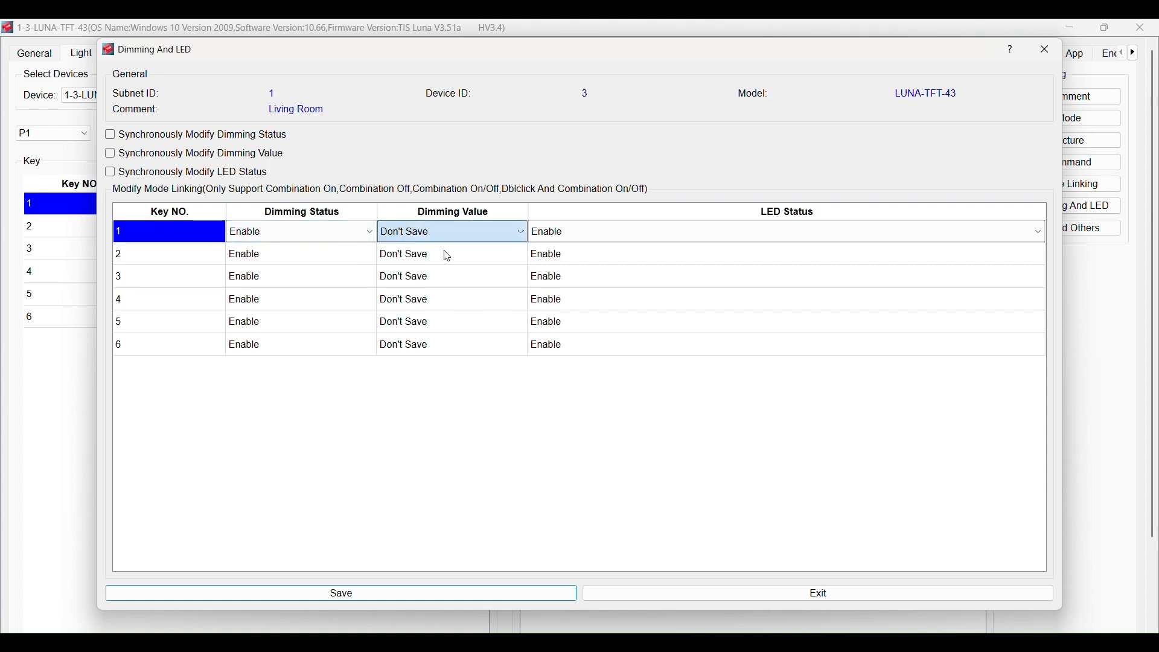
left_click(494, 231)
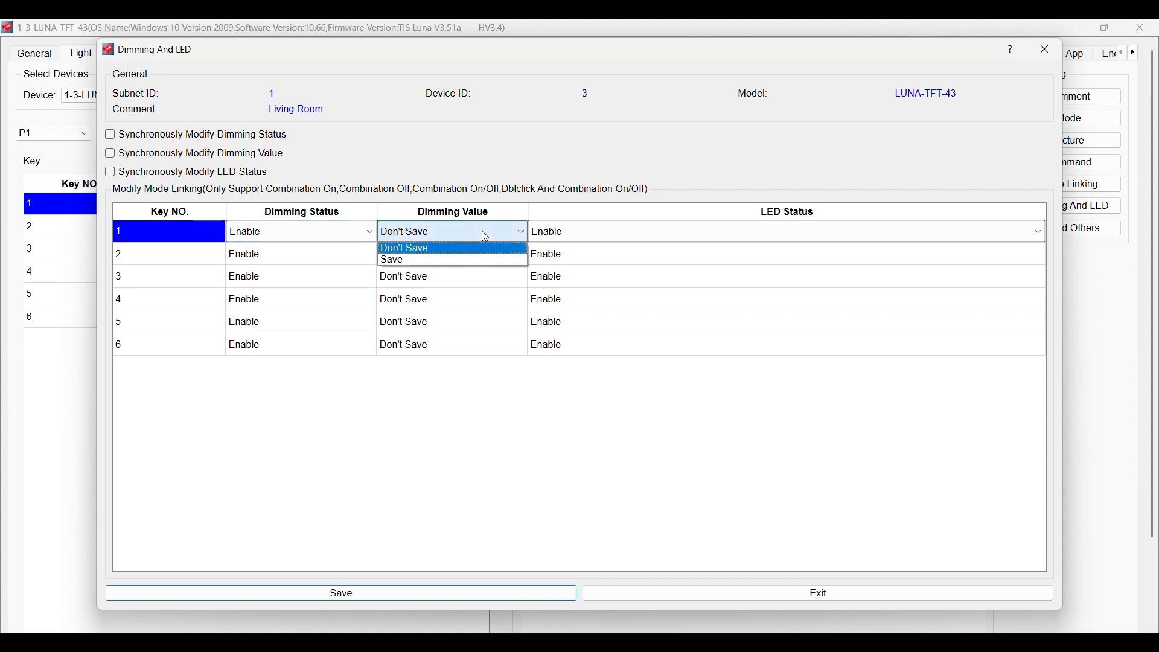
left_click(455, 259)
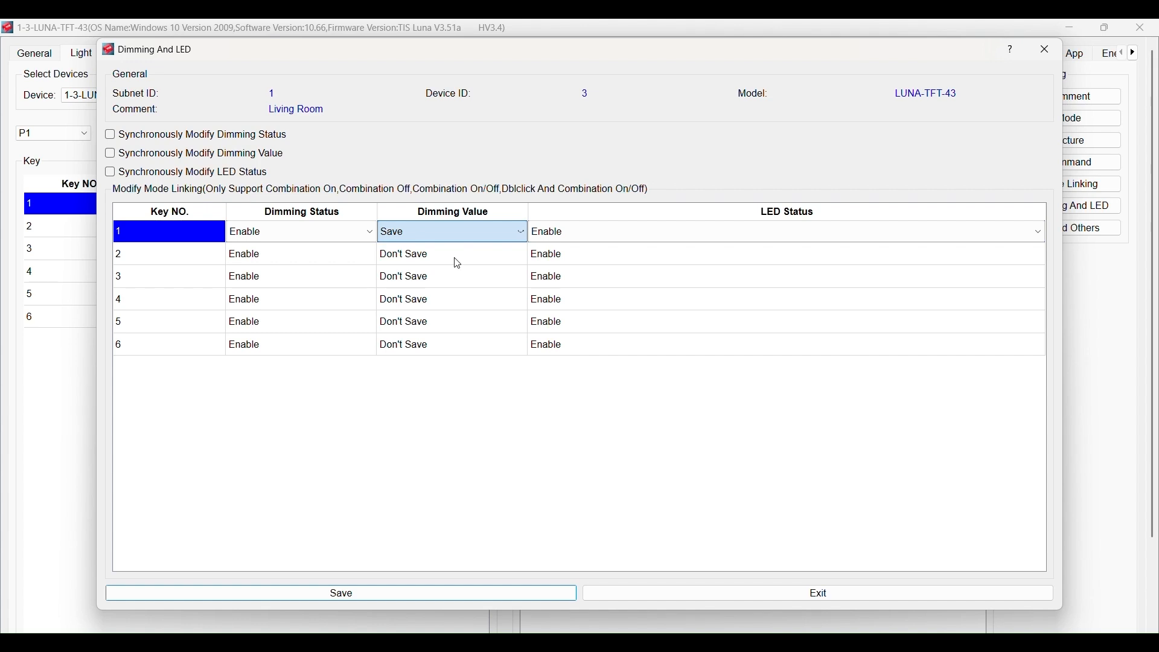
left_click(470, 236)
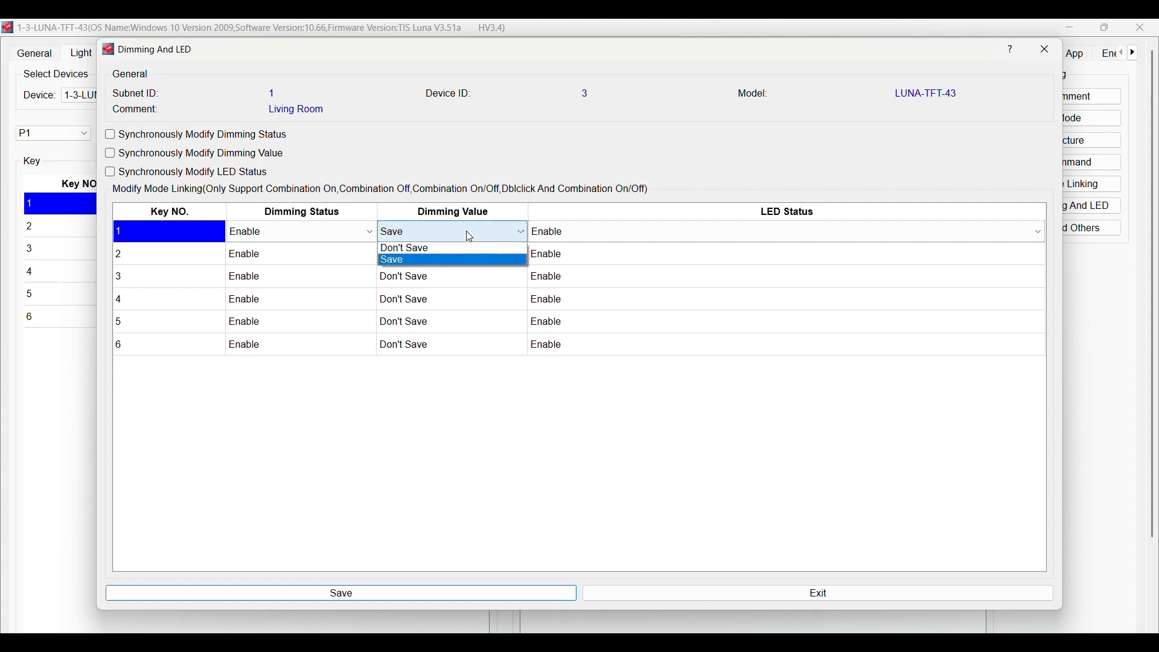
left_click(445, 259)
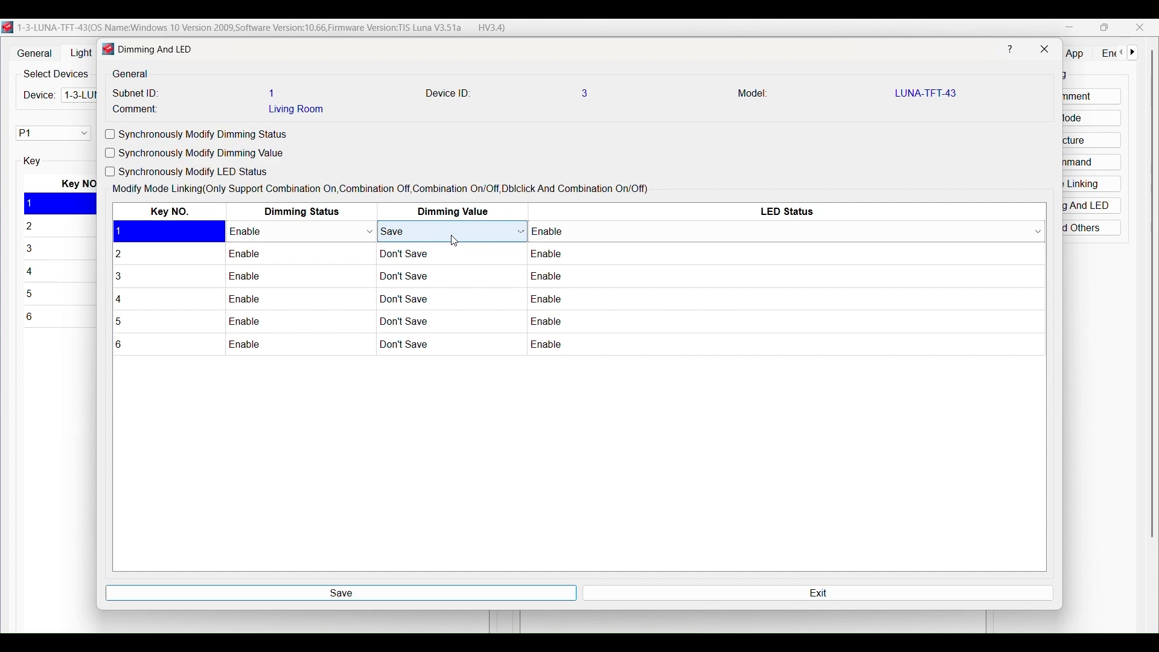
key("Escape")
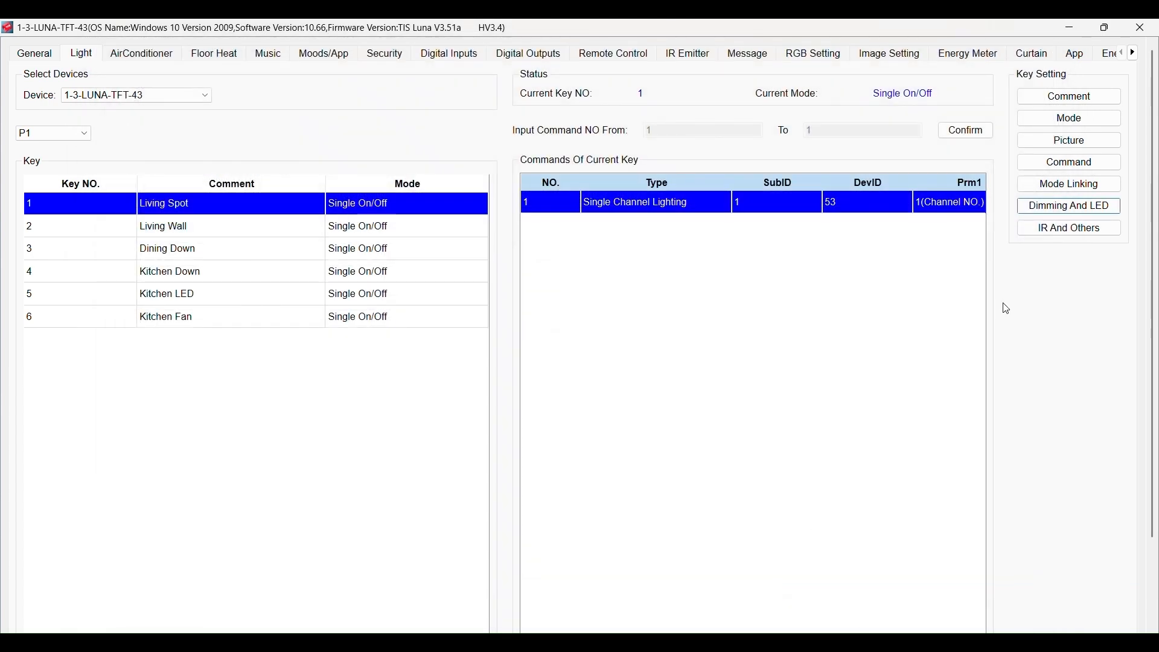
Set the panel's minimum dimming value to 15% in the IR and other settings and save it.
left_click(1068, 230)
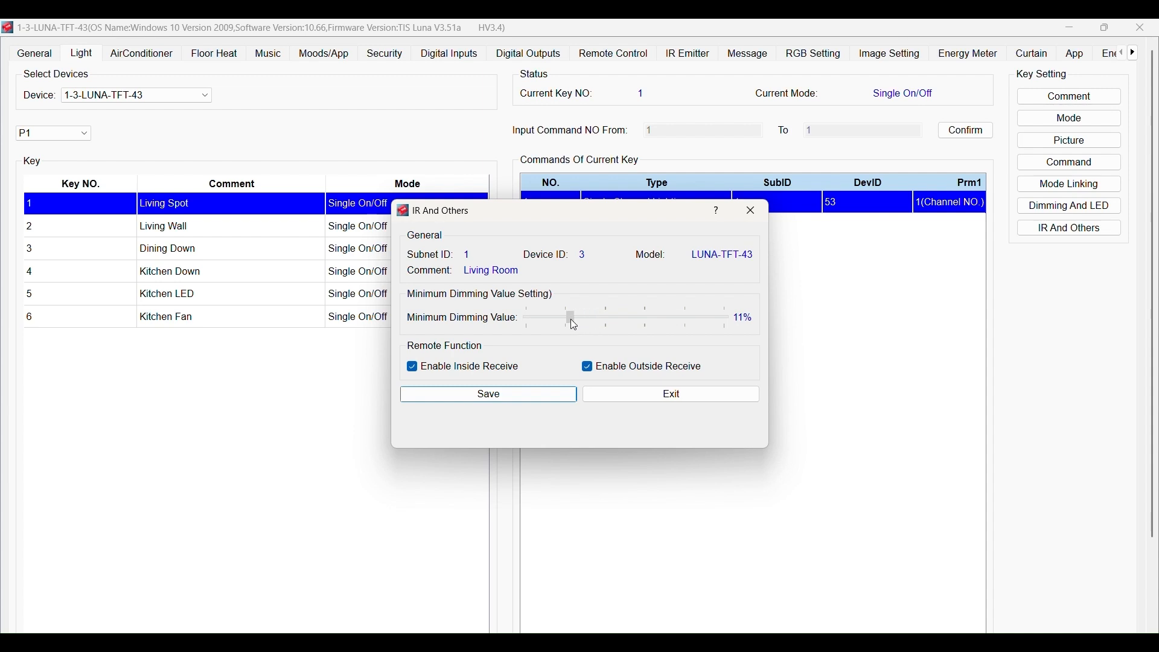
left_click_drag(571, 320, 583, 319)
left_click(508, 396)
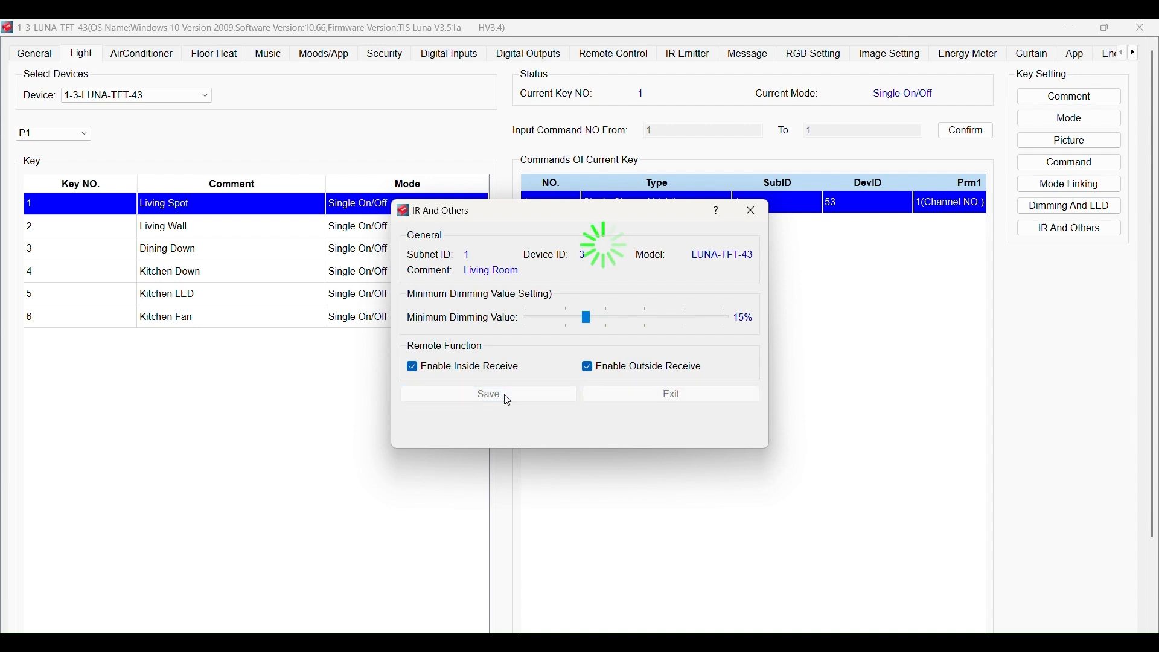
Look at the comment and picture settings of the Moods 1 keys.
left_click(324, 53)
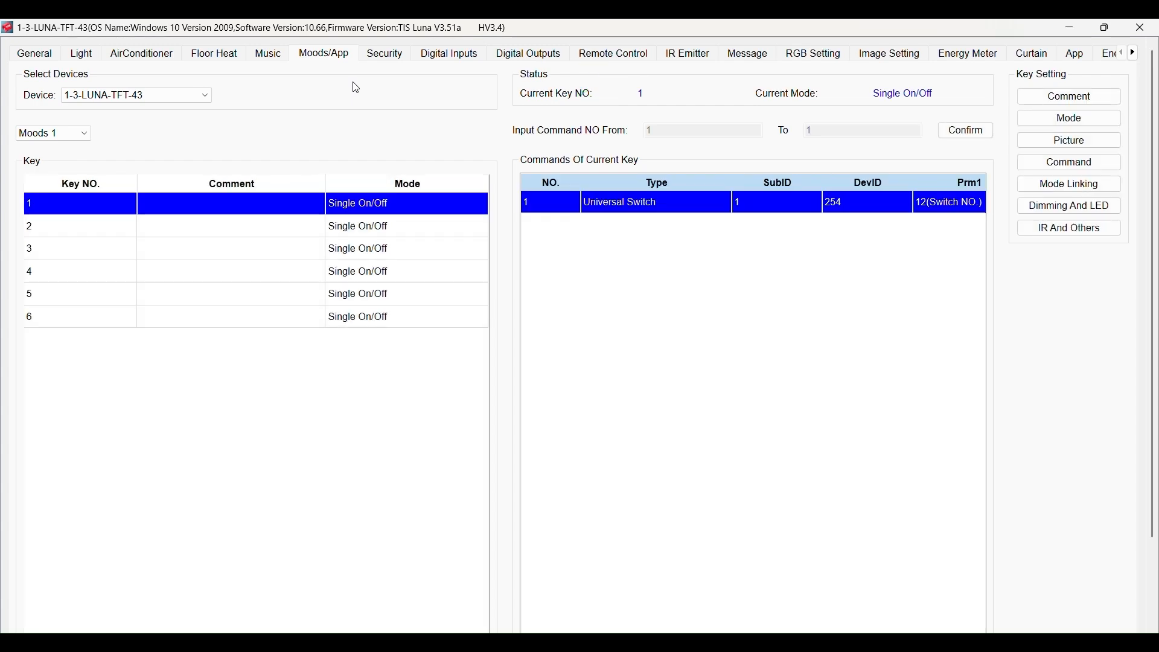
left_click(1070, 98)
left_click(1047, 50)
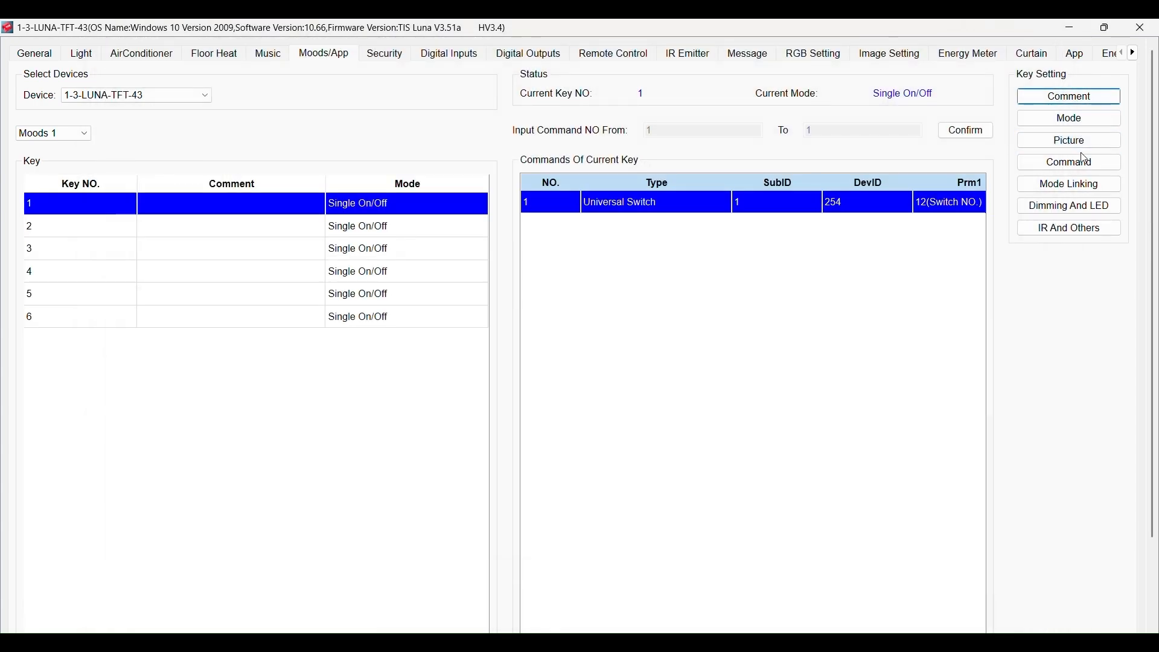
left_click(1072, 146)
left_click(1042, 46)
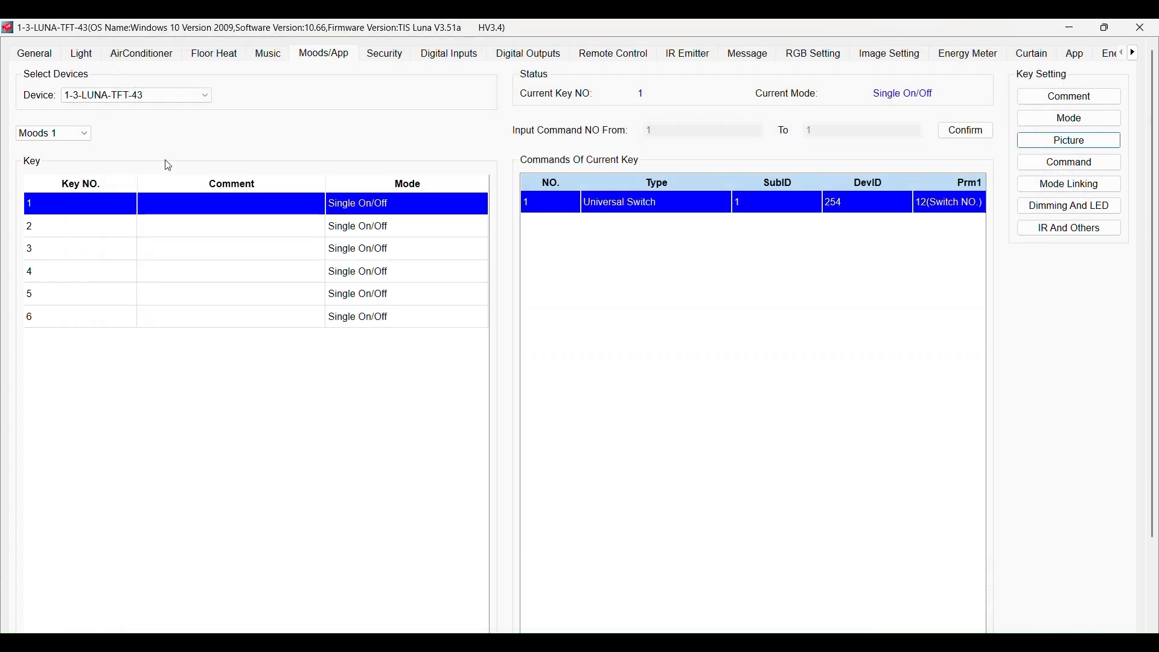
View the Moods 2 and App key pages and inspect the commands of the first App key.
left_click(78, 138)
left_click(57, 154)
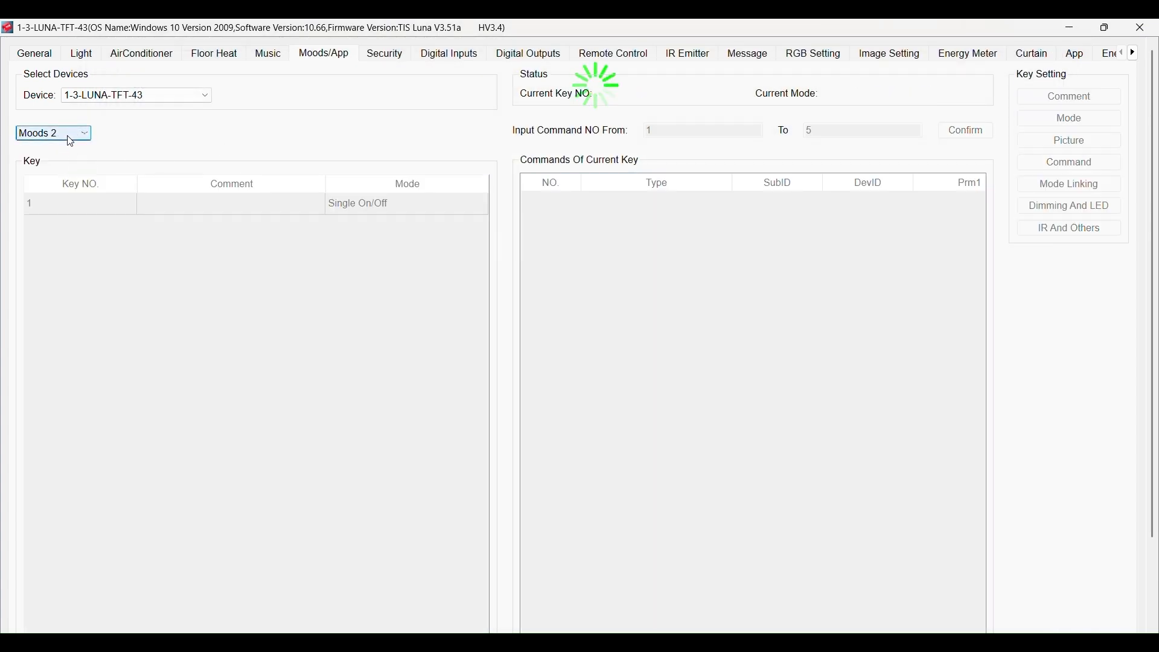
left_click(70, 137)
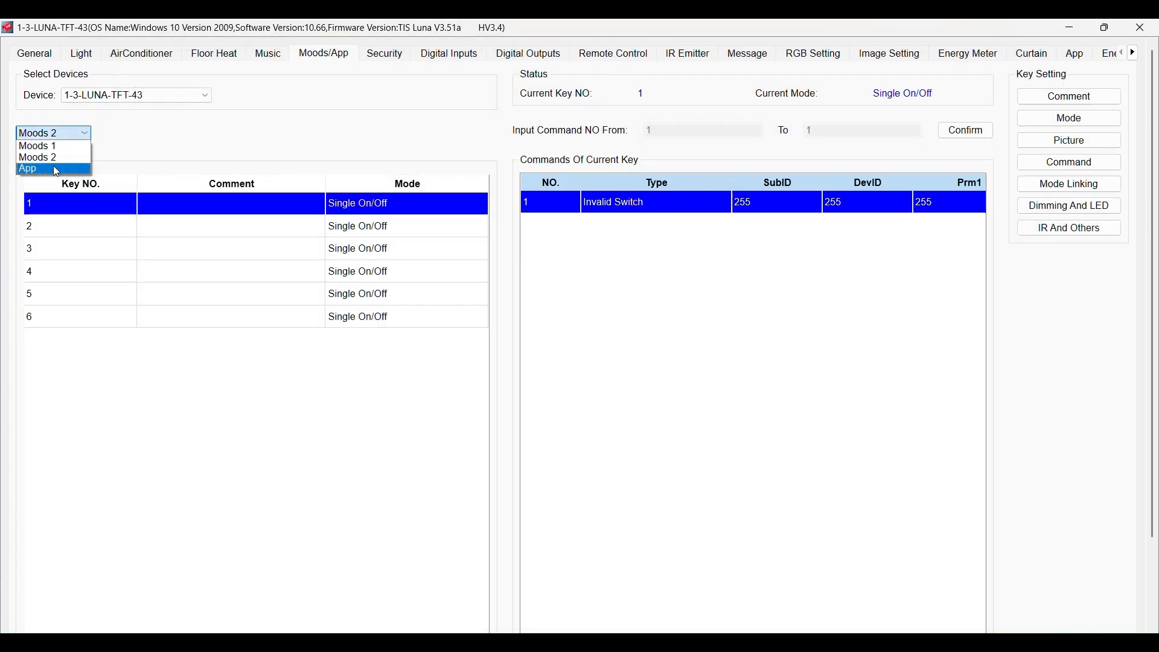
left_click(54, 165)
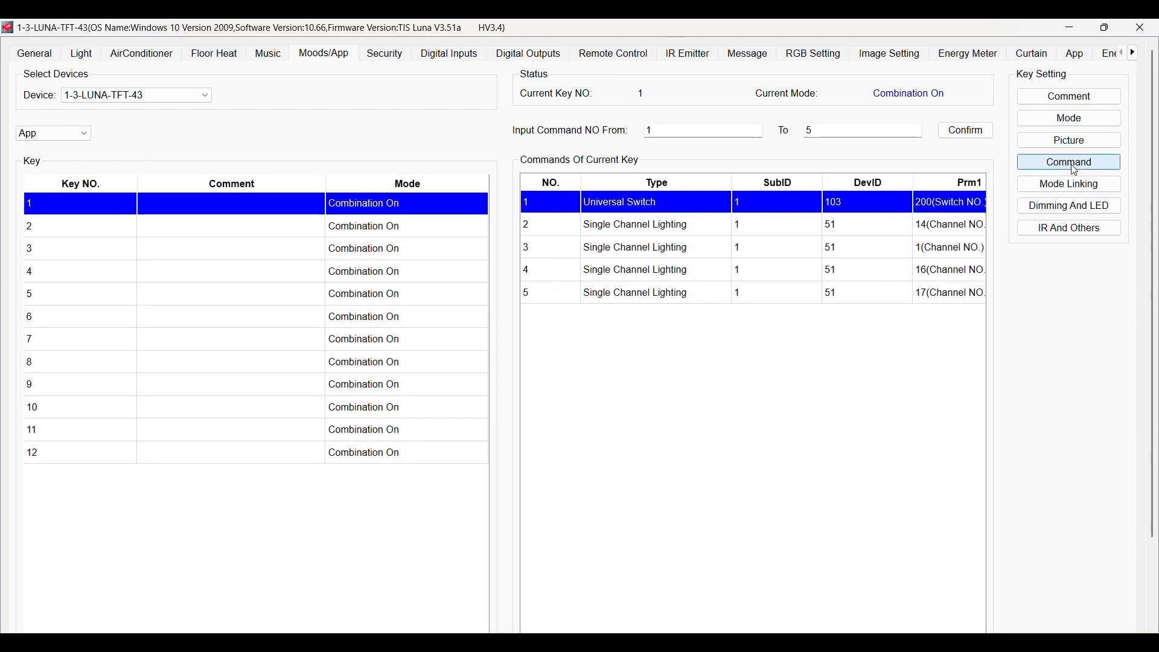
left_click(1077, 168)
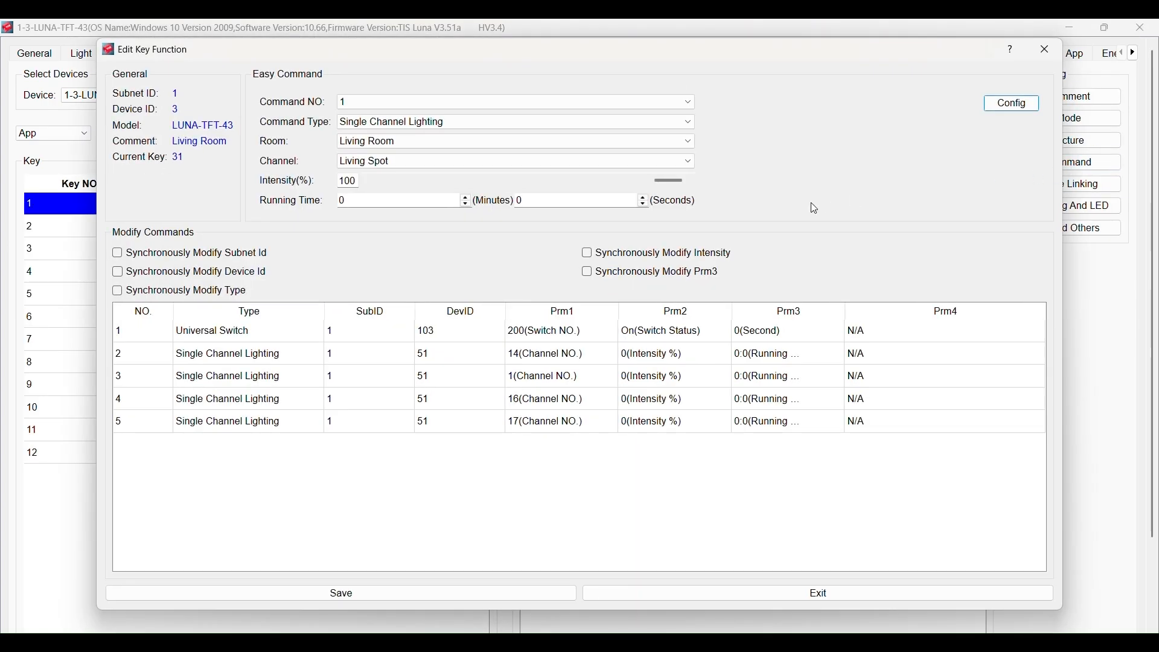
left_click(1046, 50)
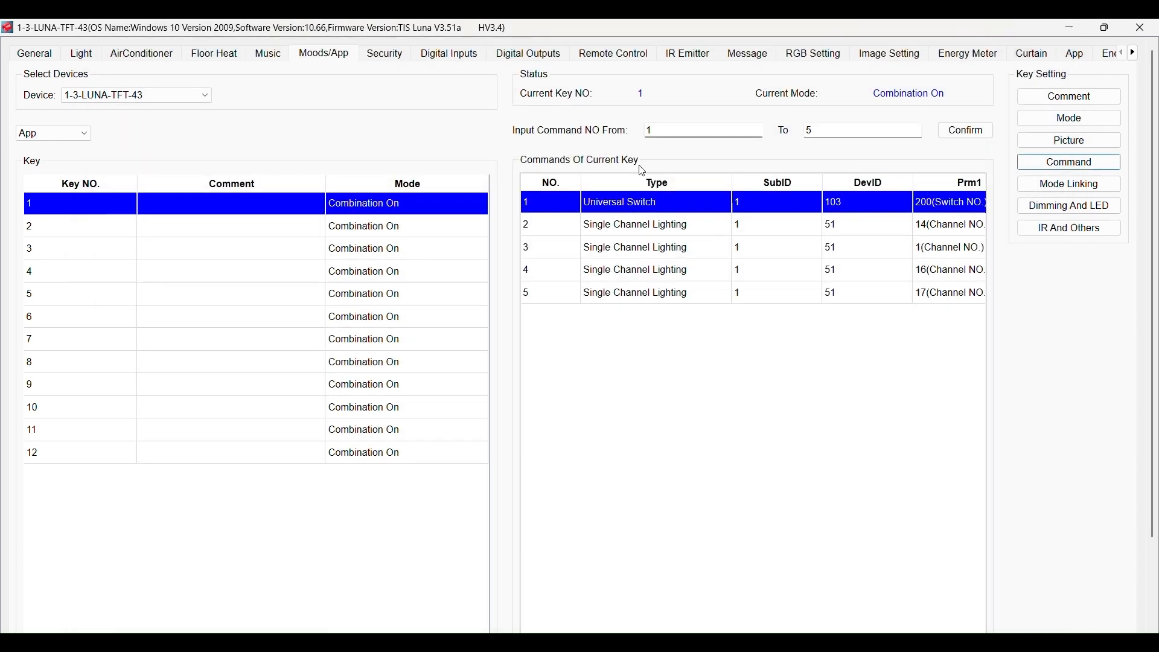
Return to the Moods 1 key page.
left_click(55, 133)
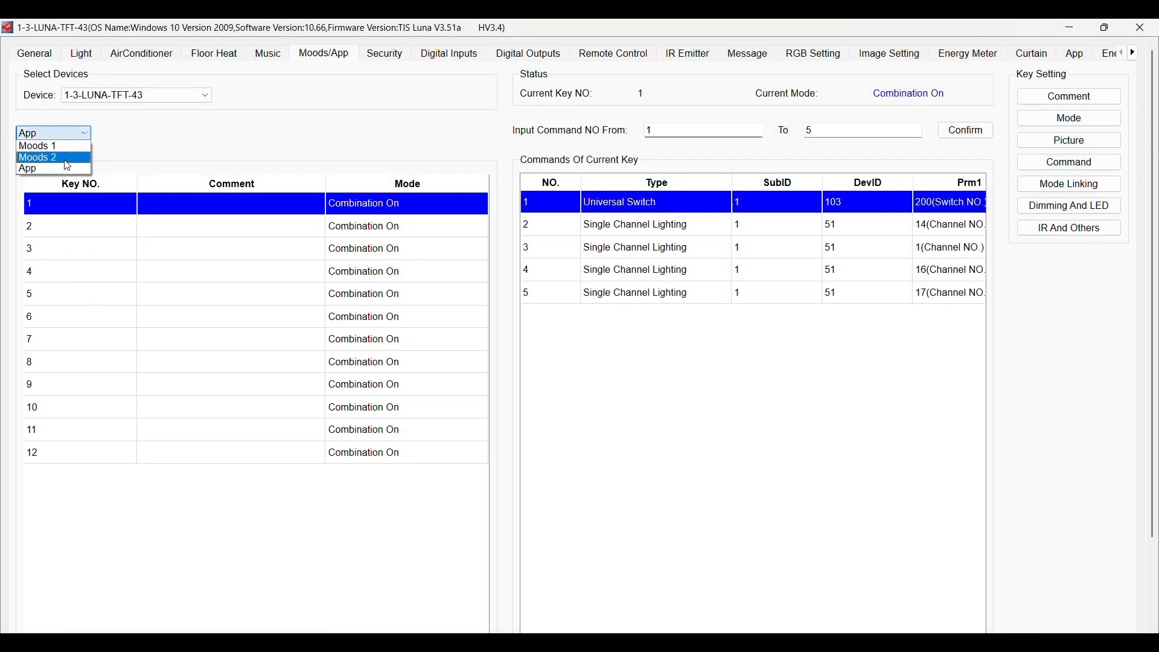
left_click(63, 146)
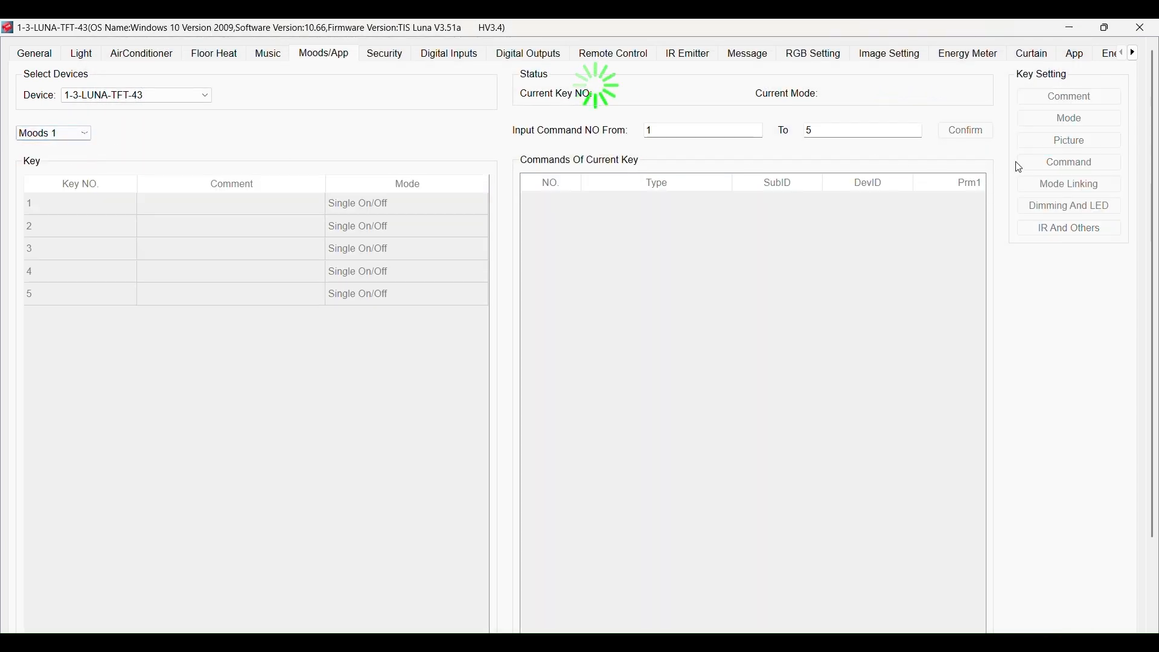